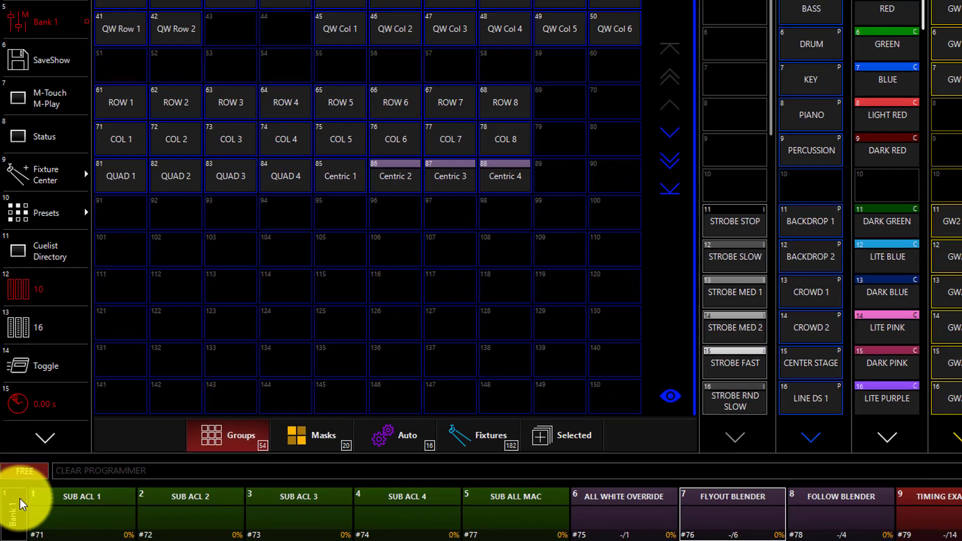
# Step: Switch the playback faders to Bank 11
pyautogui.click(8, 512)
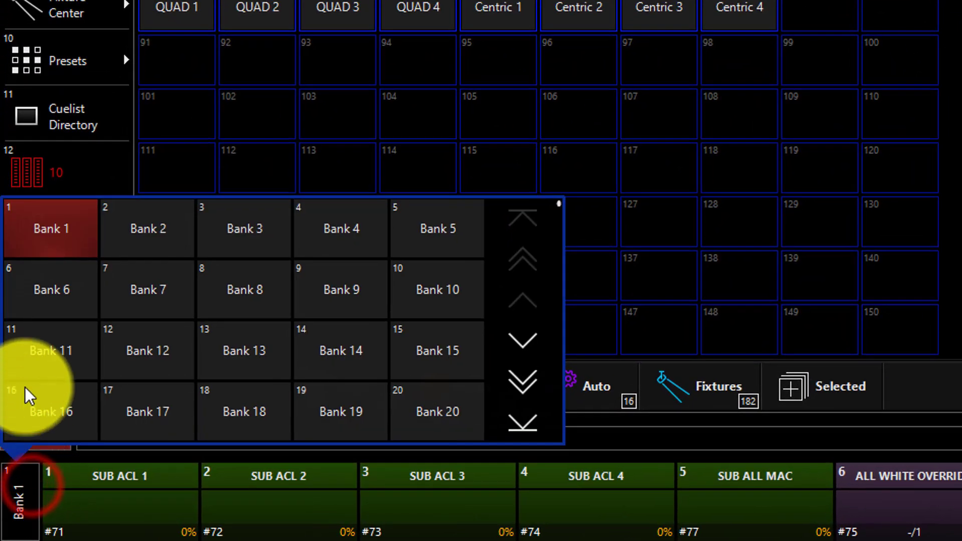
pyautogui.click(29, 351)
pyautogui.click(30, 474)
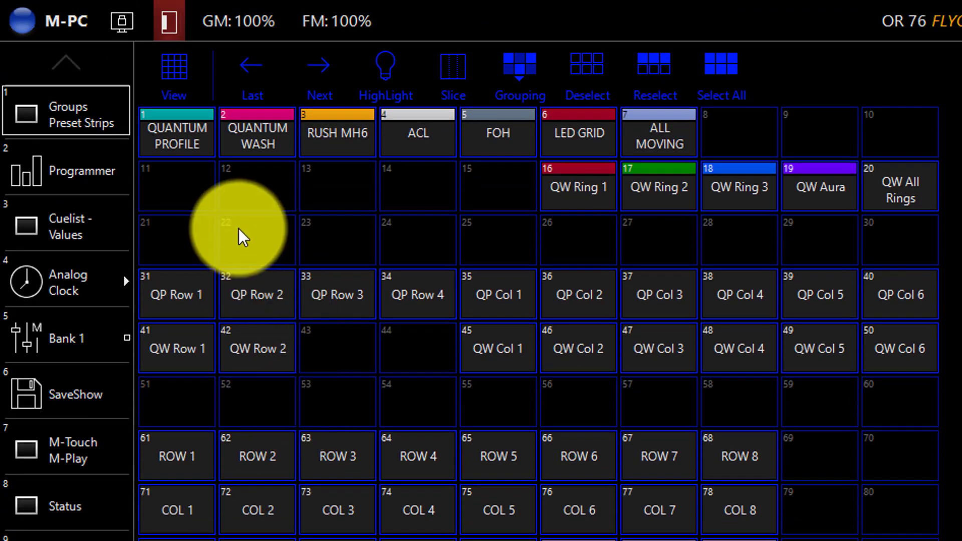
# Step: Record the QUANTUM PROFILE group with the INT @ FULL preset as cuelist "Q at Full" on playback 1 and clear the programmer
pyautogui.click(166, 131)
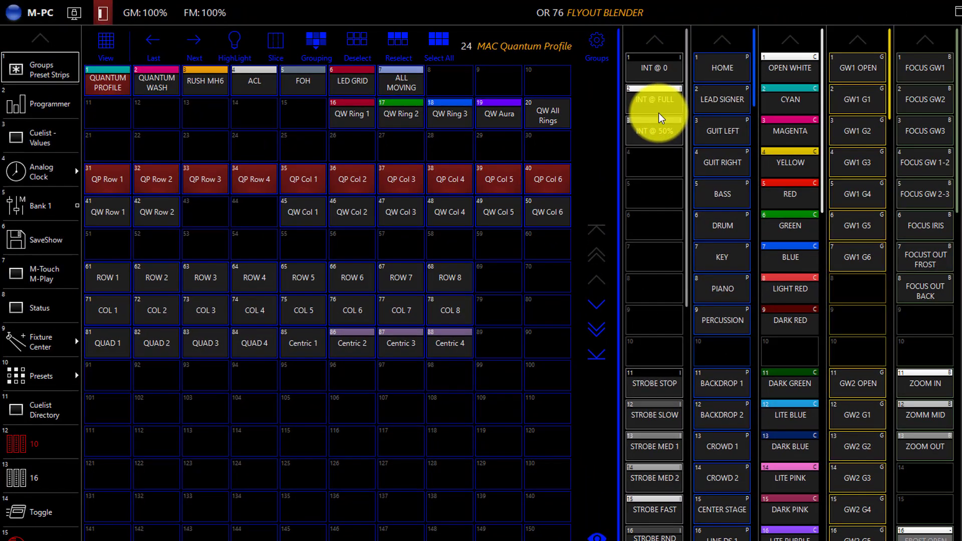
pyautogui.click(658, 102)
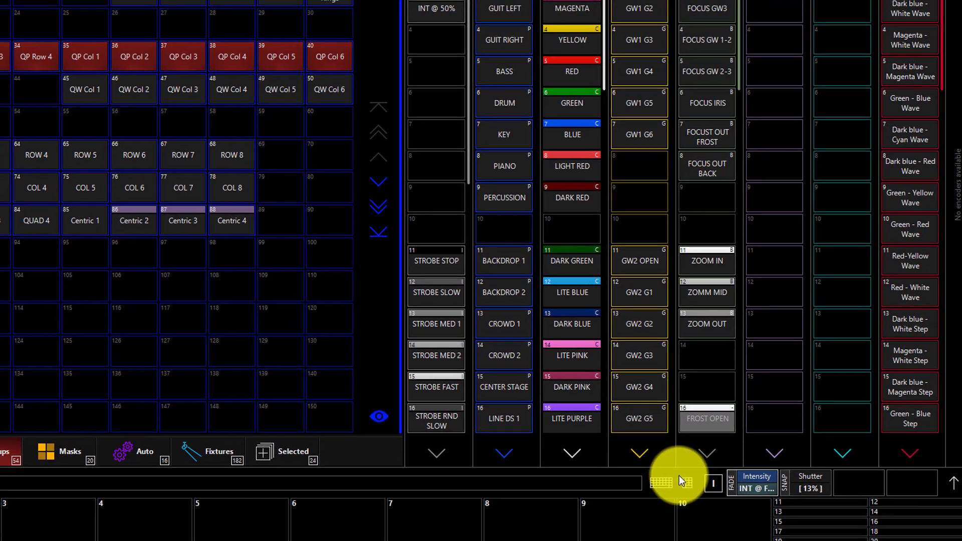
pyautogui.click(681, 481)
pyautogui.click(560, 290)
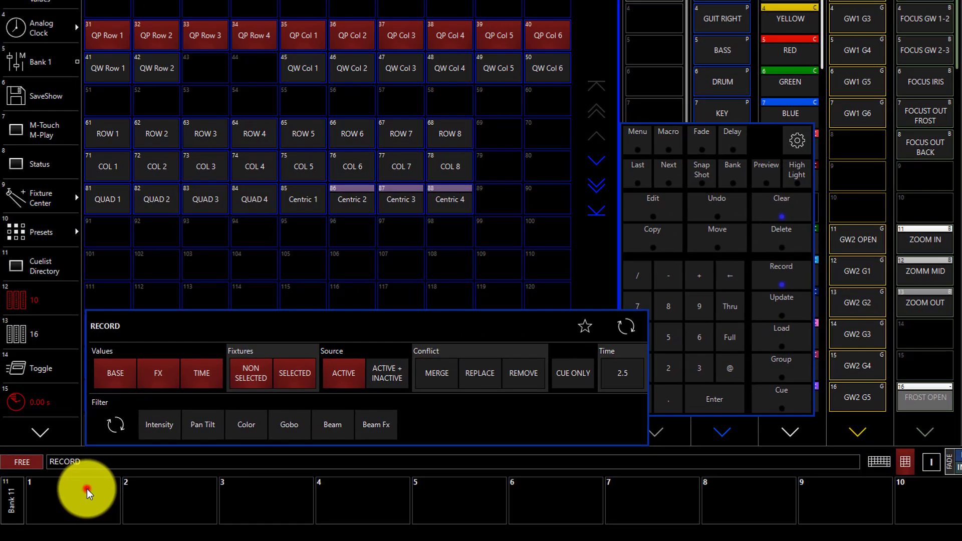
pyautogui.click(56, 496)
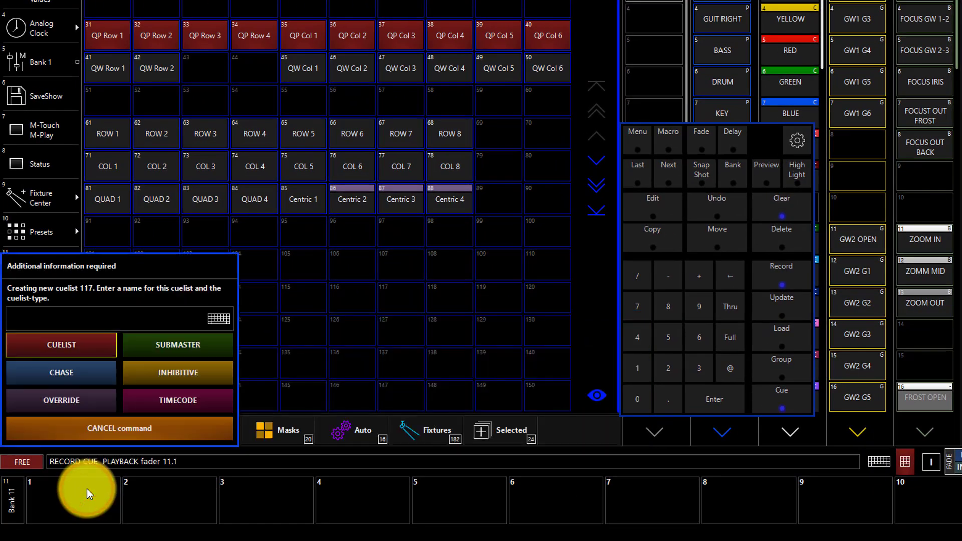
pyautogui.write('Q at Full')
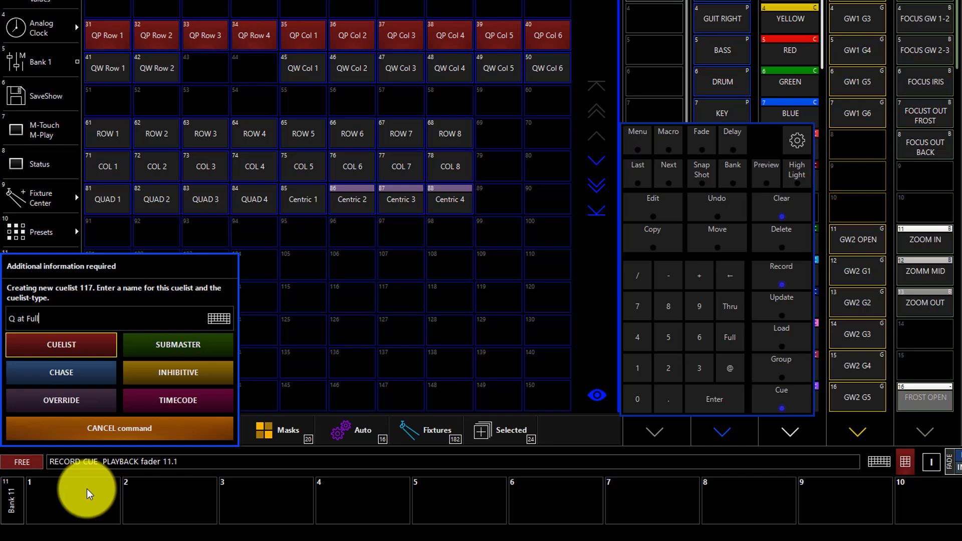
pyautogui.press('Return')
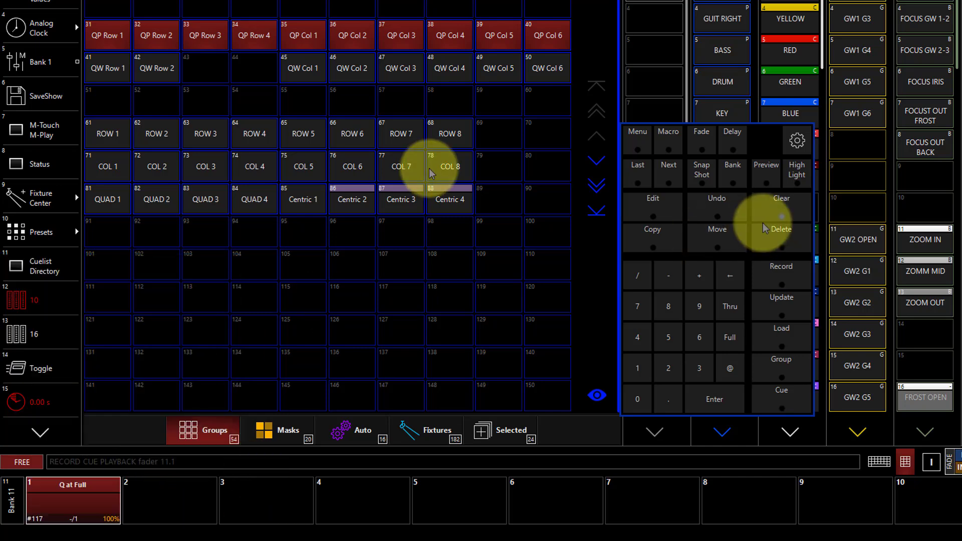
pyautogui.click(777, 221)
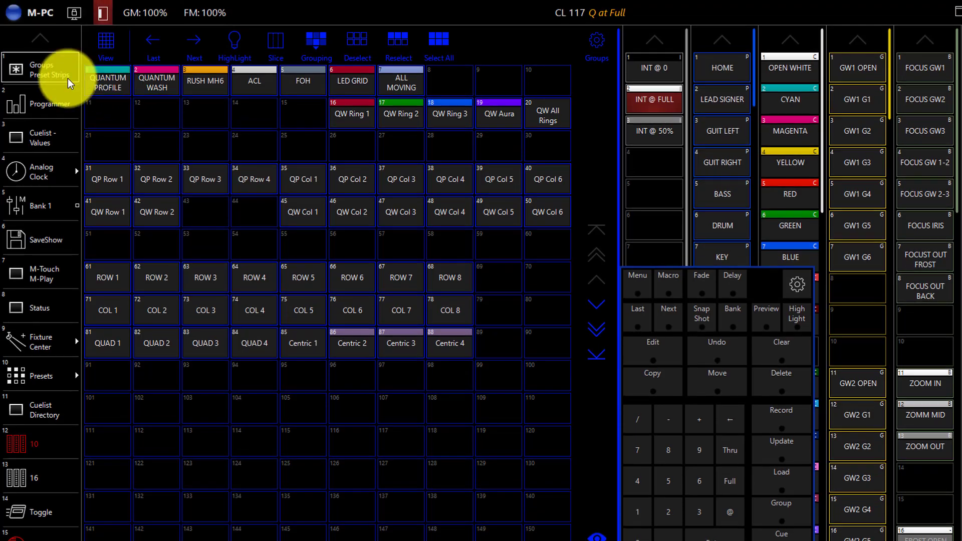
# Step: Apply the BASS position preset and the YELLOW color preset to the QUANTUM PROFILE group
pyautogui.click(97, 84)
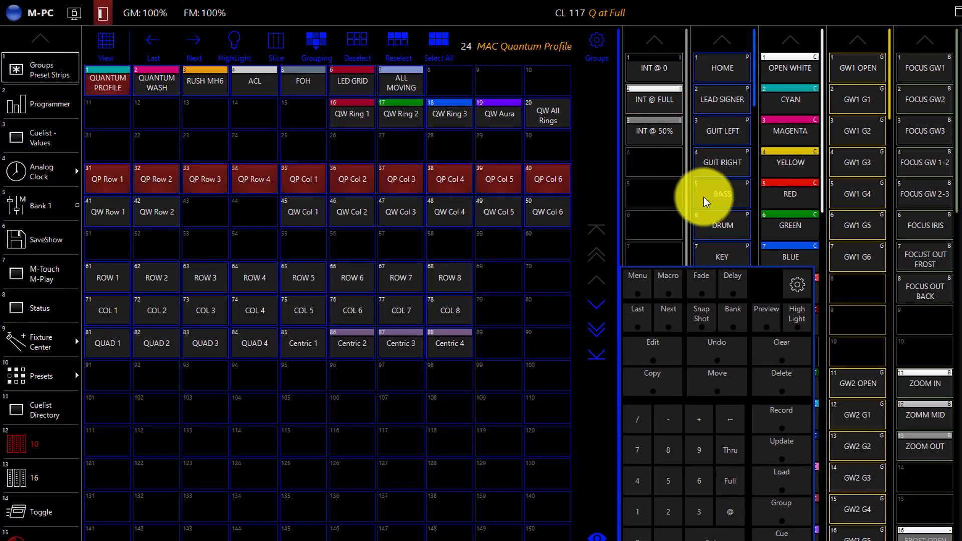
pyautogui.click(741, 193)
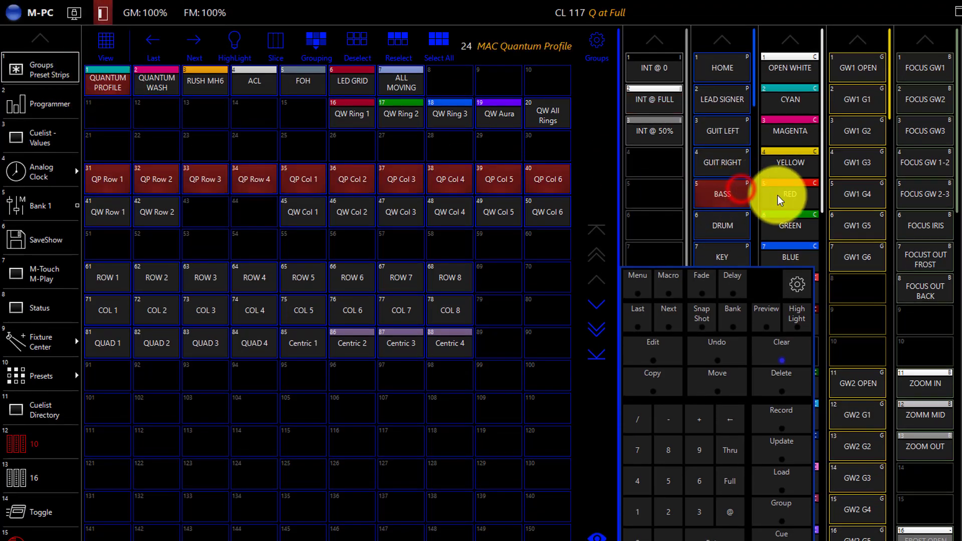
pyautogui.click(799, 156)
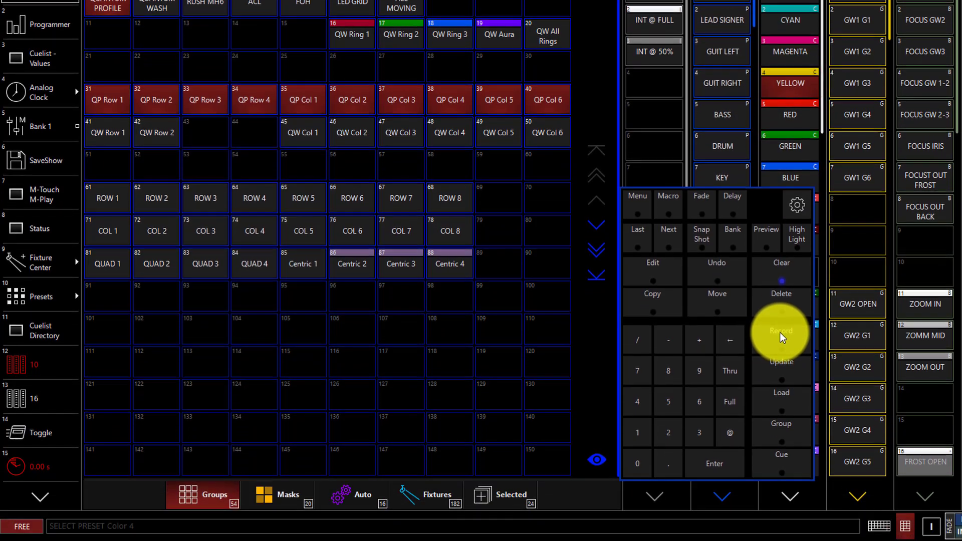
# Step: Record the look as a cuelist named "Q Yellow Bass" on playback 2 and clear the programmer
pyautogui.click(781, 410)
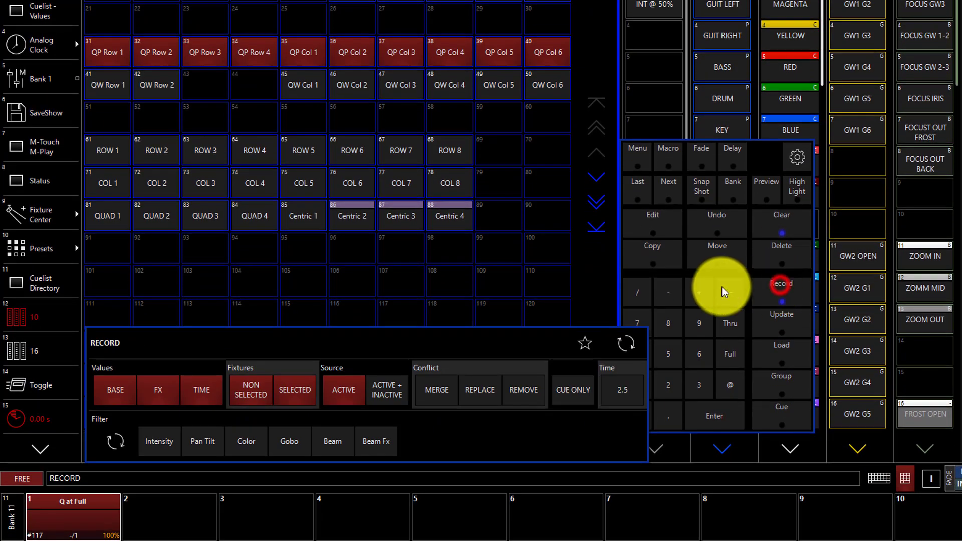
pyautogui.click(151, 514)
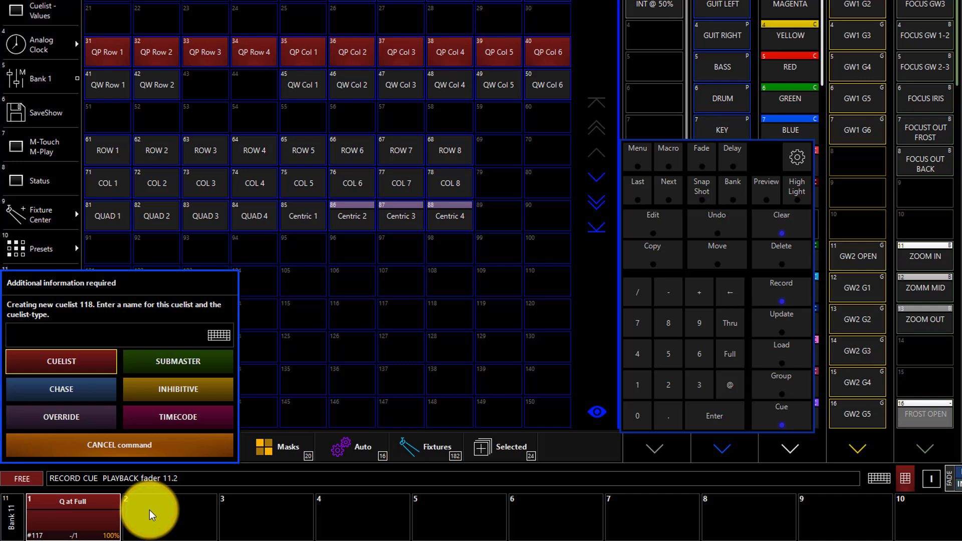
pyautogui.write('Q Yello')
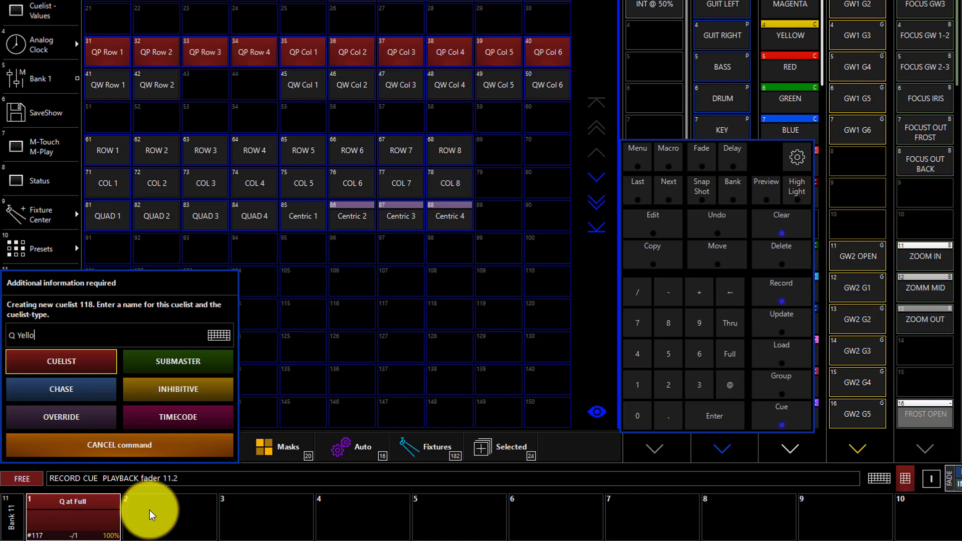
pyautogui.write('w Bass')
pyautogui.press('Return')
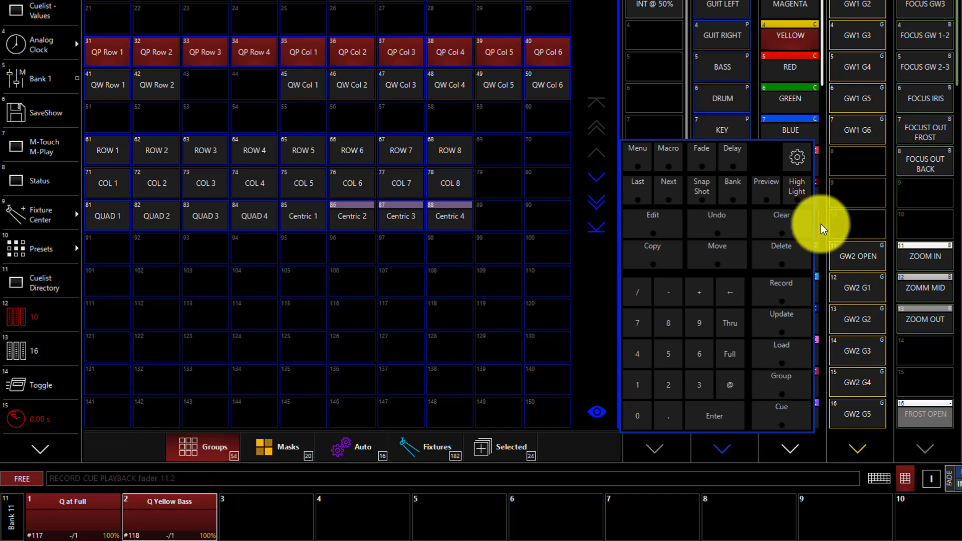
pyautogui.click(797, 219)
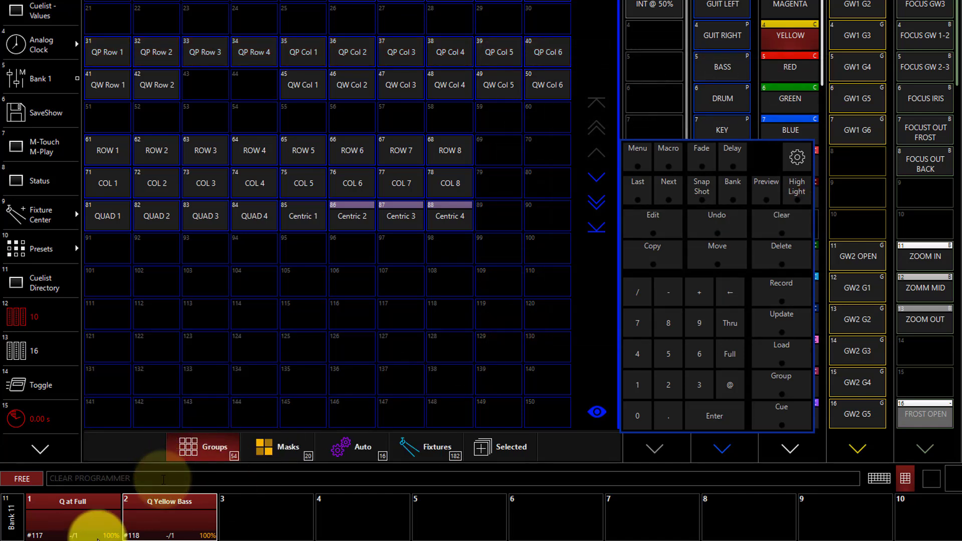
# Step: Start the Q Yellow Bass and Q at Full cuelists from their playbacks
pyautogui.click(135, 503)
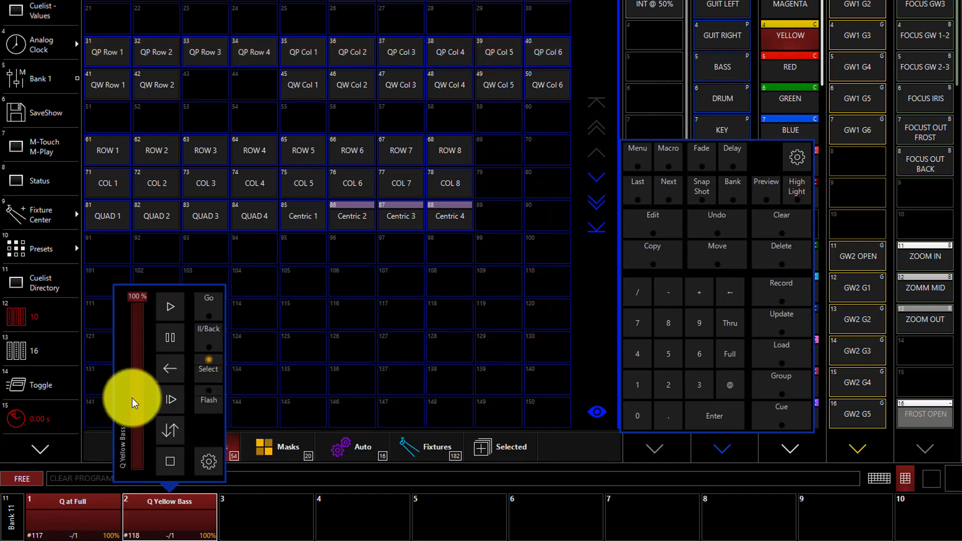
pyautogui.click(171, 302)
pyautogui.click(73, 518)
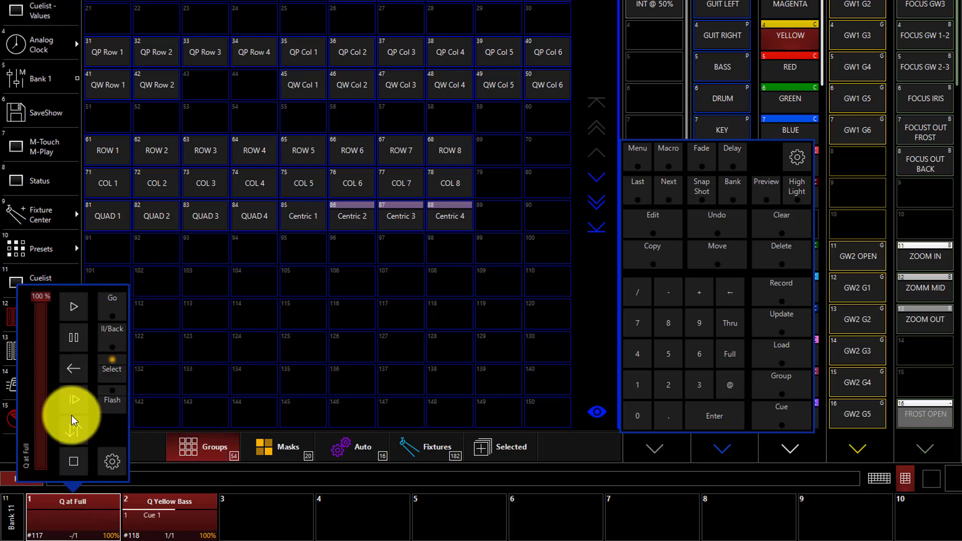
pyautogui.click(74, 306)
pyautogui.click(85, 524)
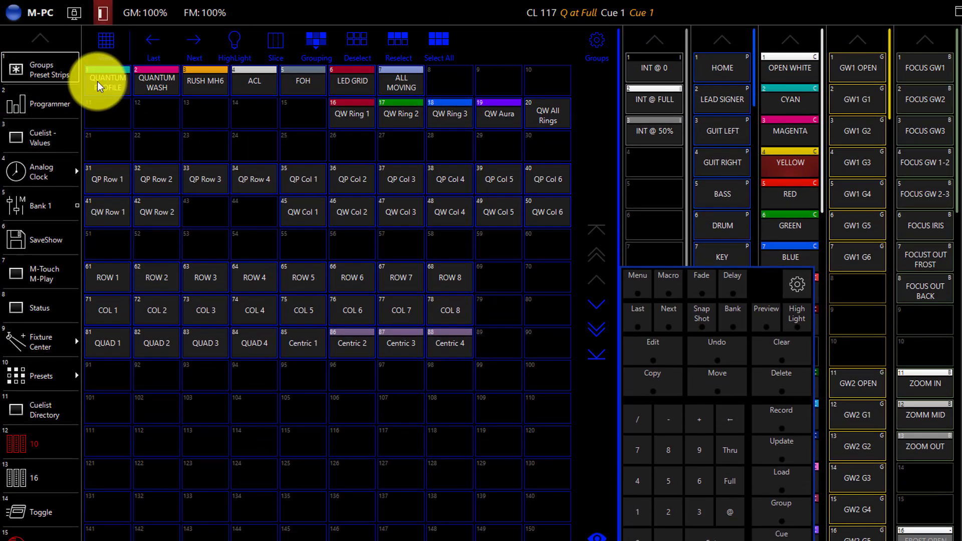
# Step: Set the Magenta color parameter of the QUANTUM PROFILE group to 100%
pyautogui.click(99, 87)
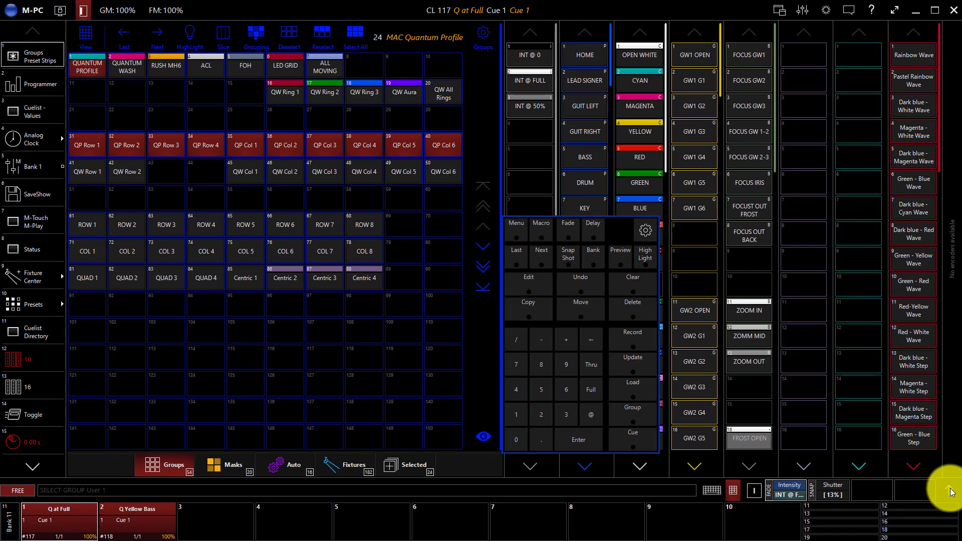
pyautogui.click(950, 491)
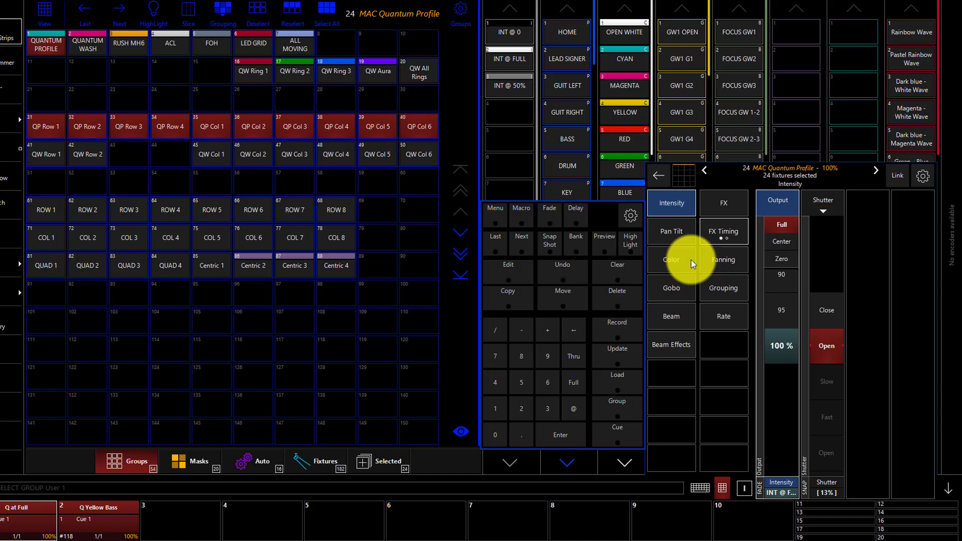
pyautogui.click(684, 273)
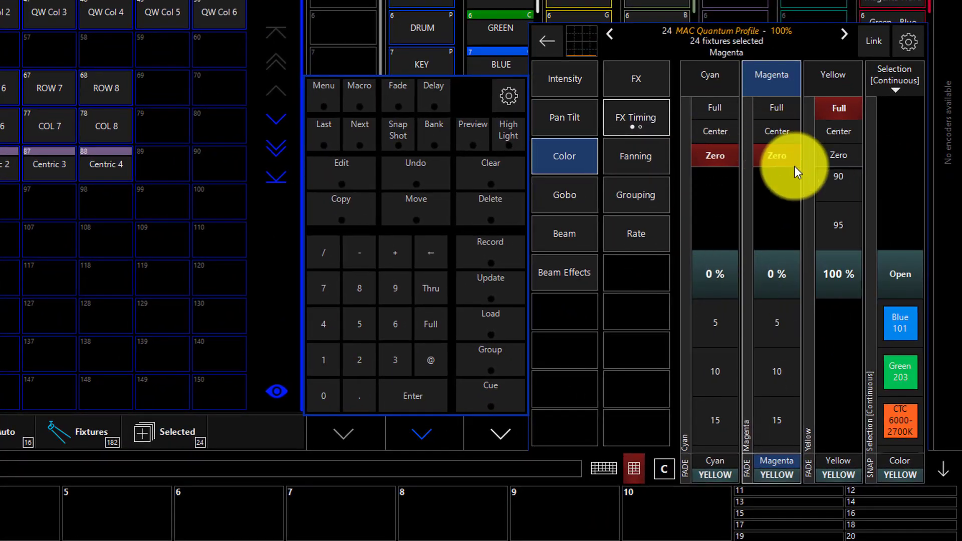
pyautogui.click(850, 67)
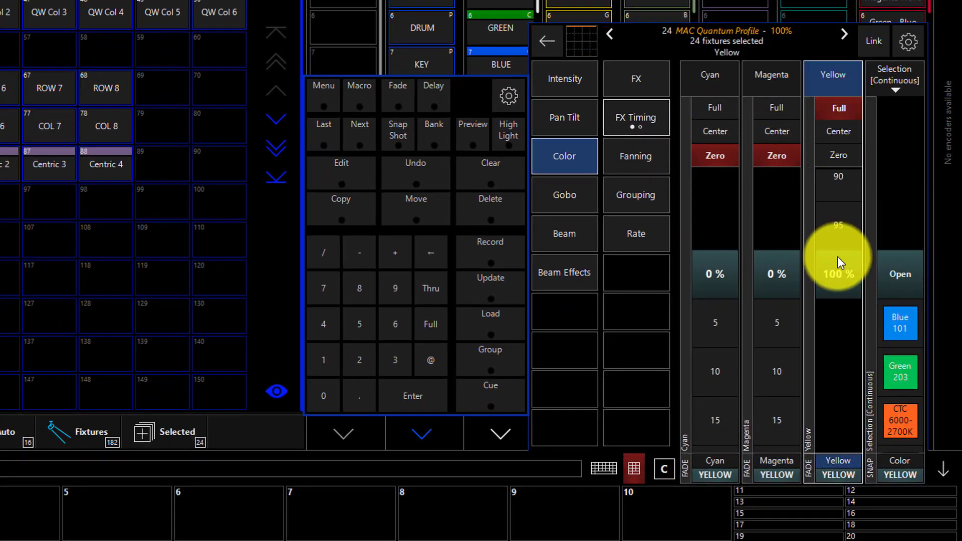
pyautogui.click(760, 76)
pyautogui.click(715, 86)
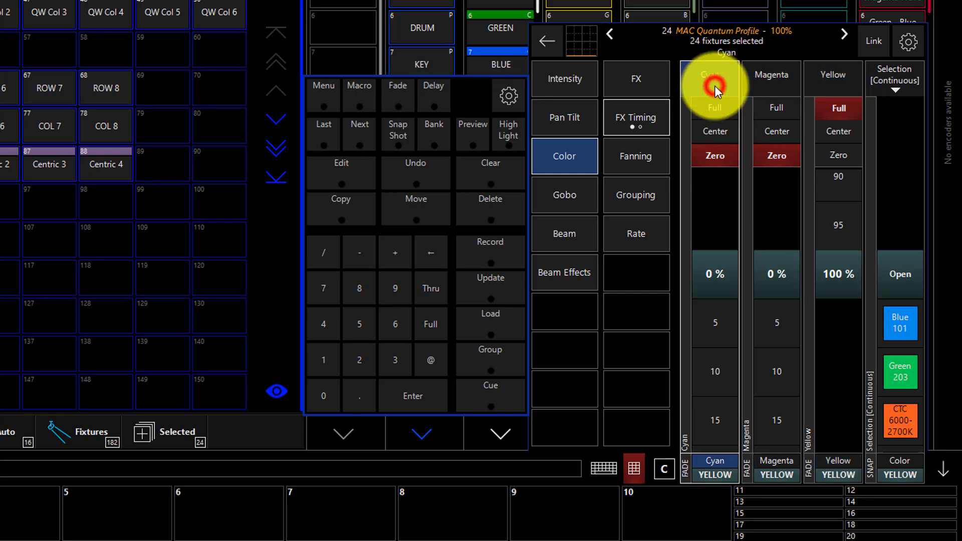
pyautogui.moveTo(778, 351); pyautogui.dragTo(772, 271)
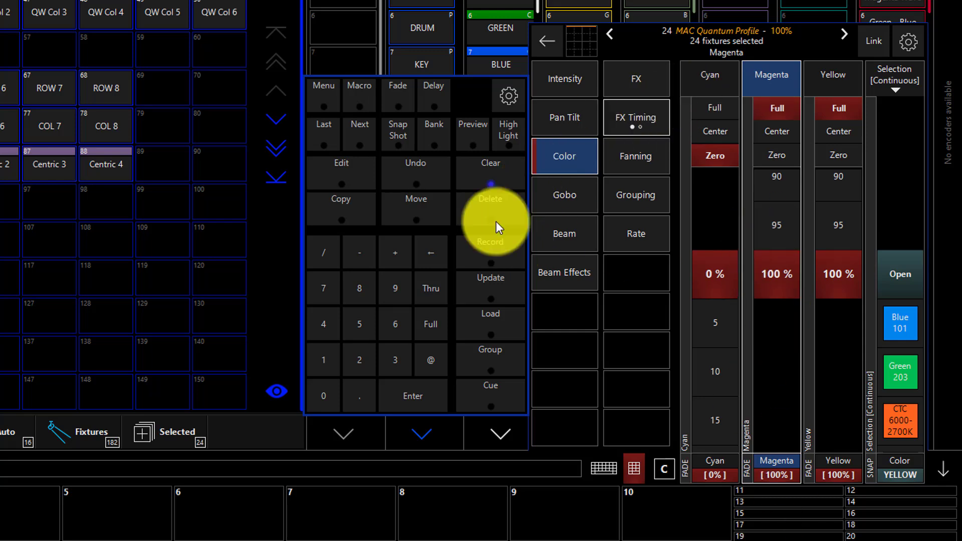
# Step: Adjust the pan angle of the selected QUANTUM PROFILE fixtures and lower their intensity to 95%
pyautogui.click(581, 122)
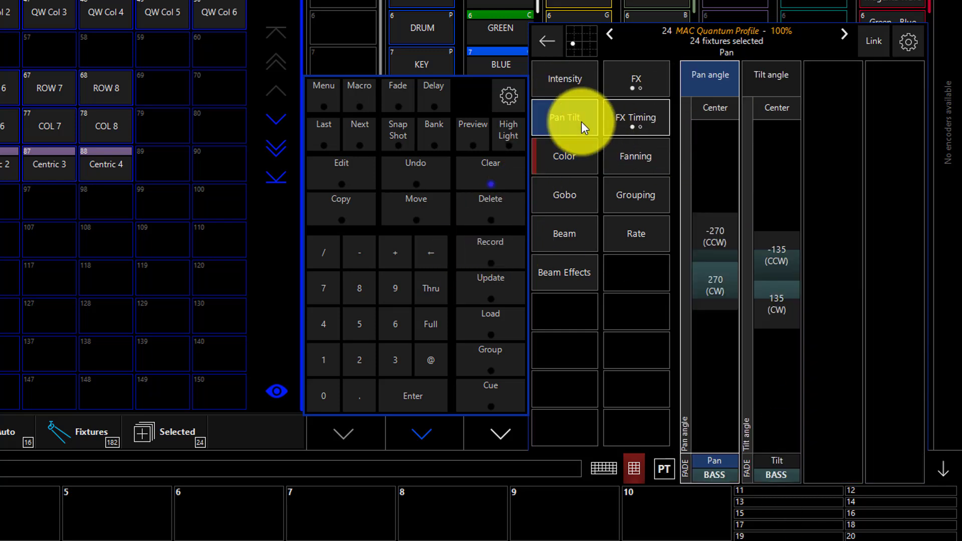
pyautogui.click(736, 247)
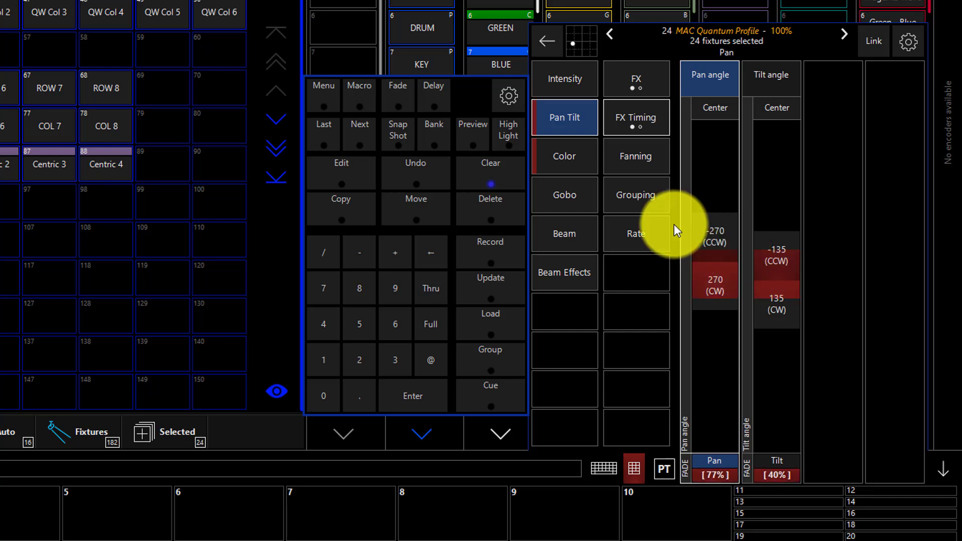
pyautogui.click(703, 271)
pyautogui.click(572, 81)
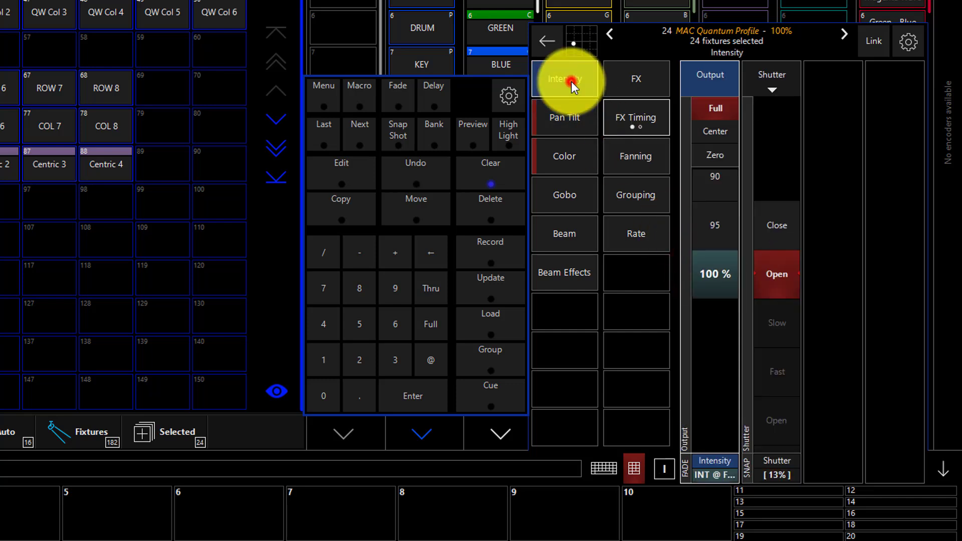
pyautogui.click(706, 236)
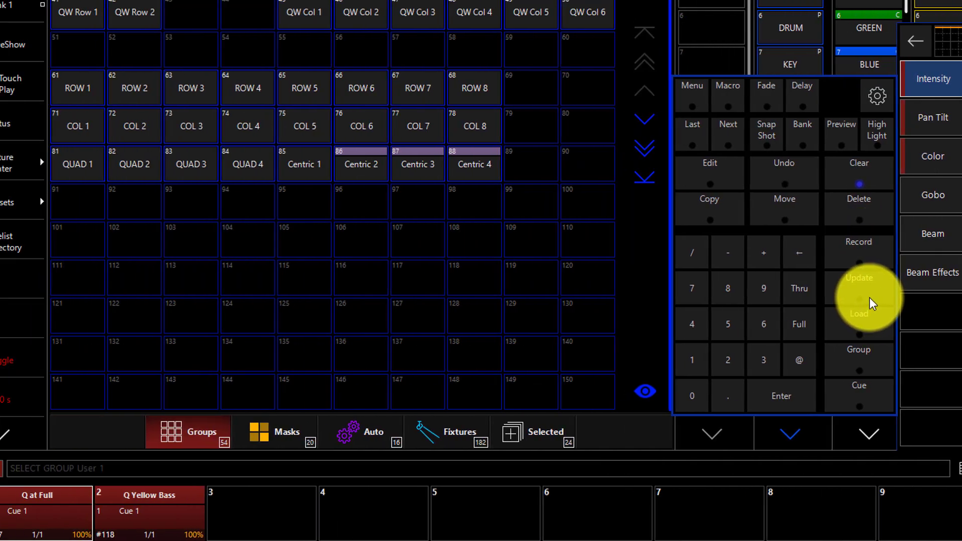
# Step: Start an update and try the YELLOW, INT @ FULL and BASS presets as targets, leaving all three deselected
pyautogui.click(503, 297)
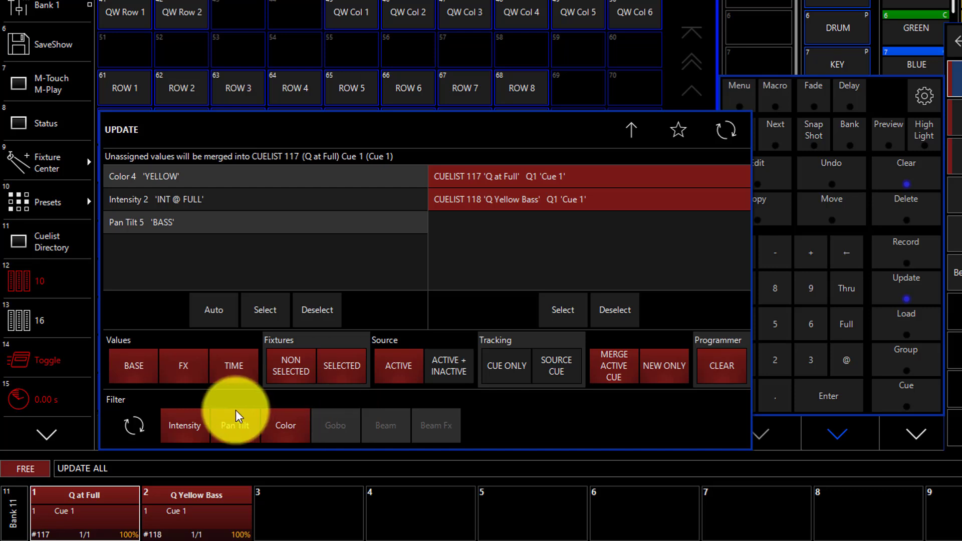
pyautogui.click(316, 420)
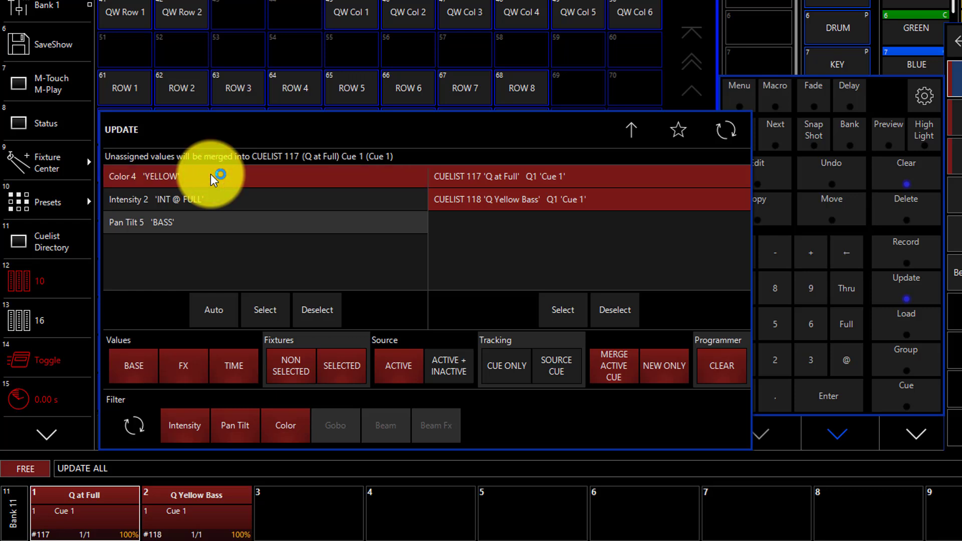
pyautogui.click(210, 174)
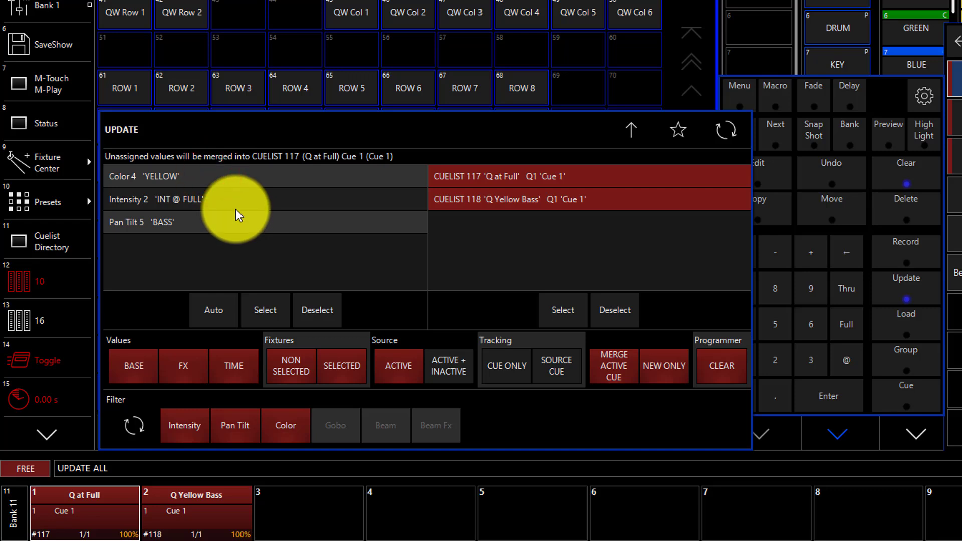
pyautogui.click(226, 197)
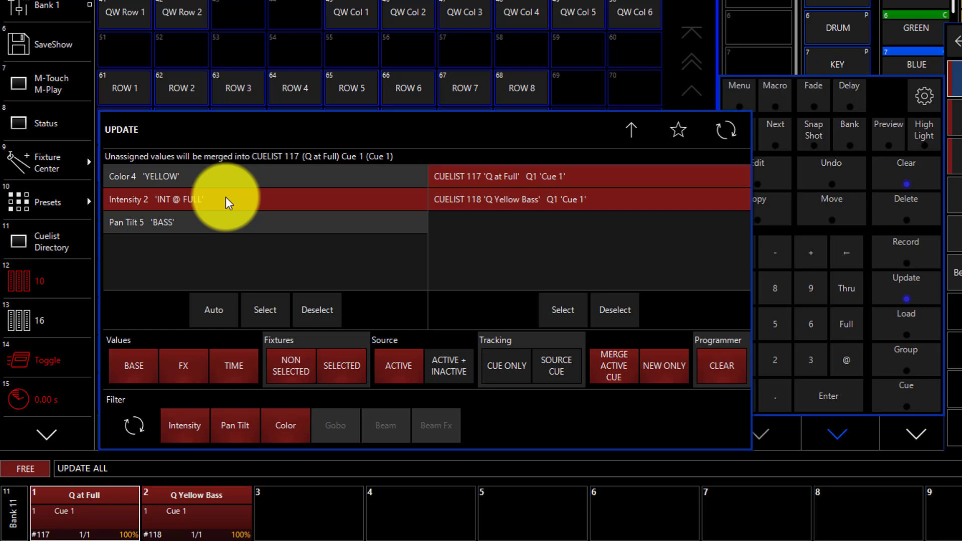
pyautogui.click(225, 197)
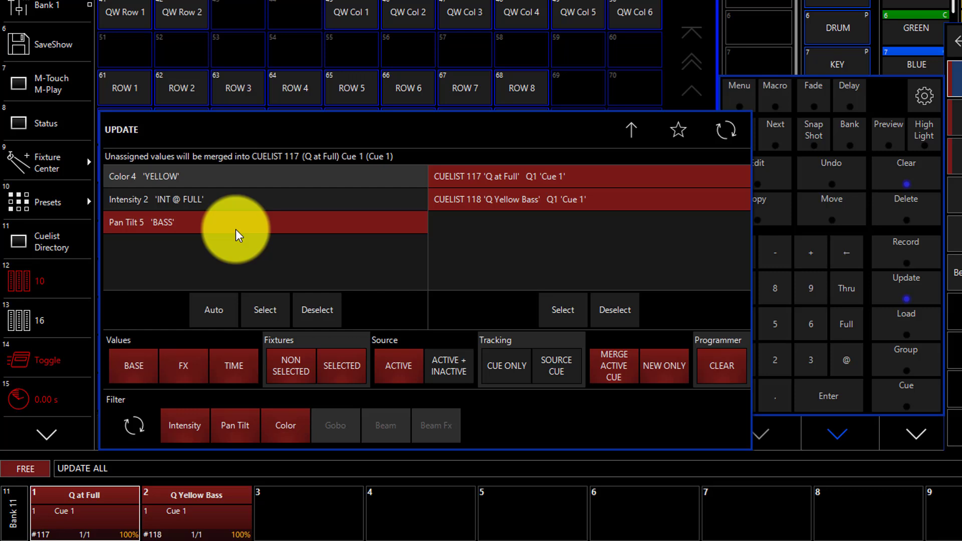
pyautogui.click(235, 230)
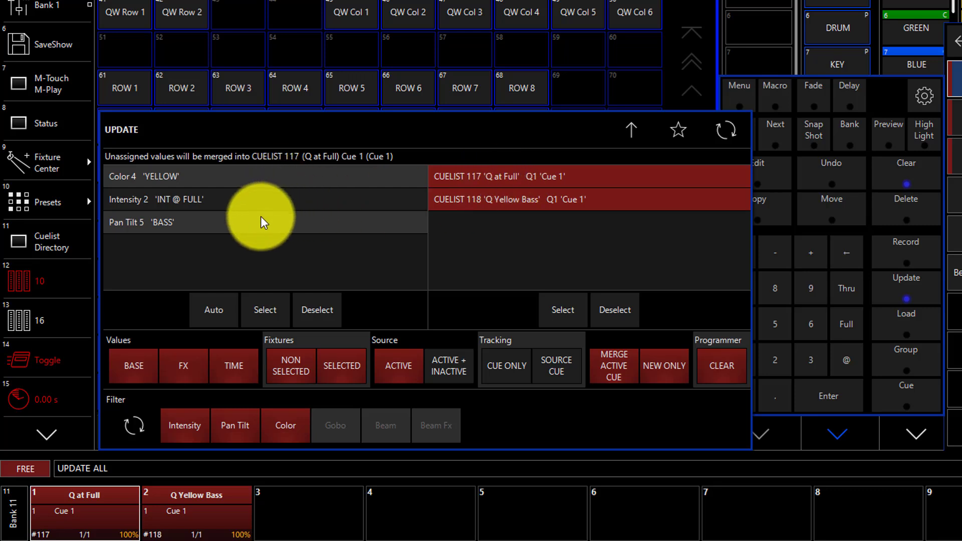
pyautogui.click(264, 309)
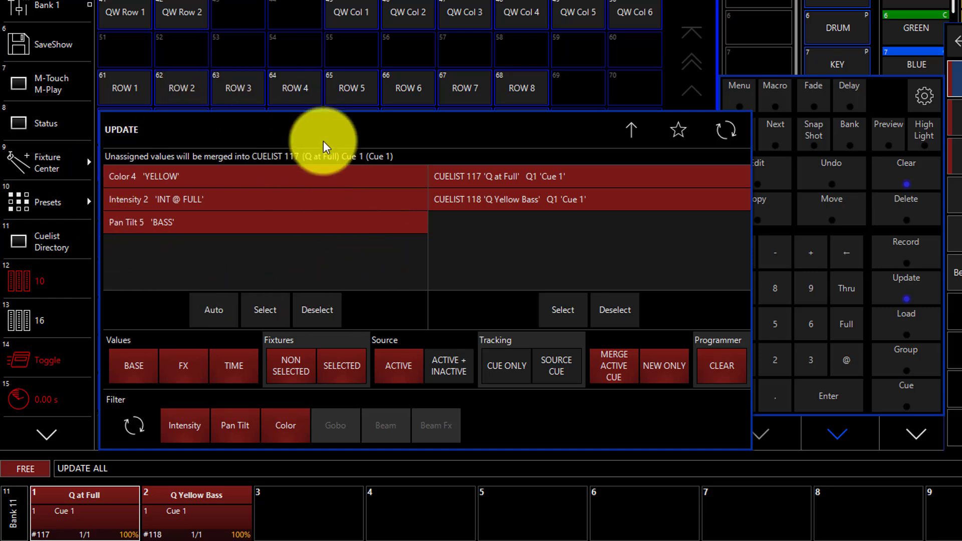
pyautogui.click(314, 316)
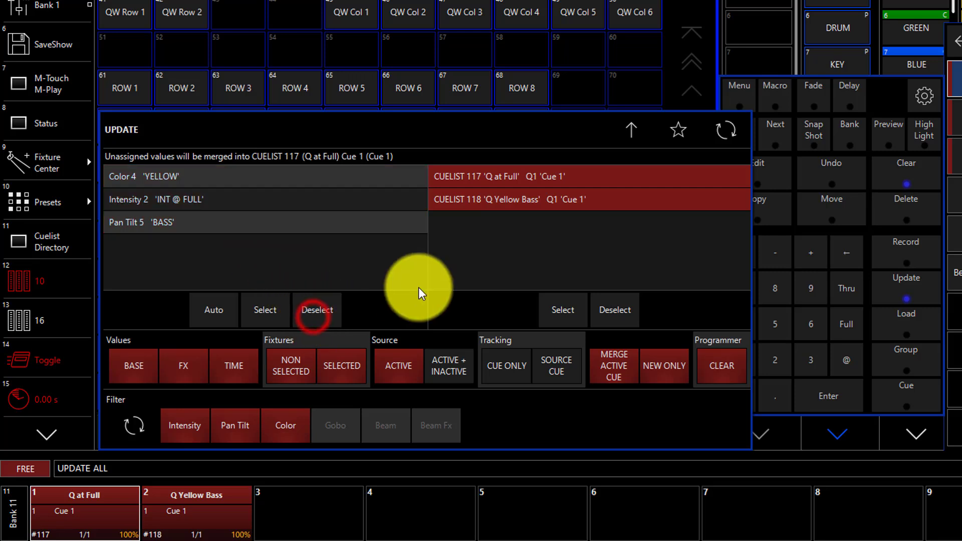
# Step: Exclude cuelist 117 "Q at Full" from the update targets, keeping cuelist 118 "Q Yellow Bass", and apply the update
pyautogui.click(554, 169)
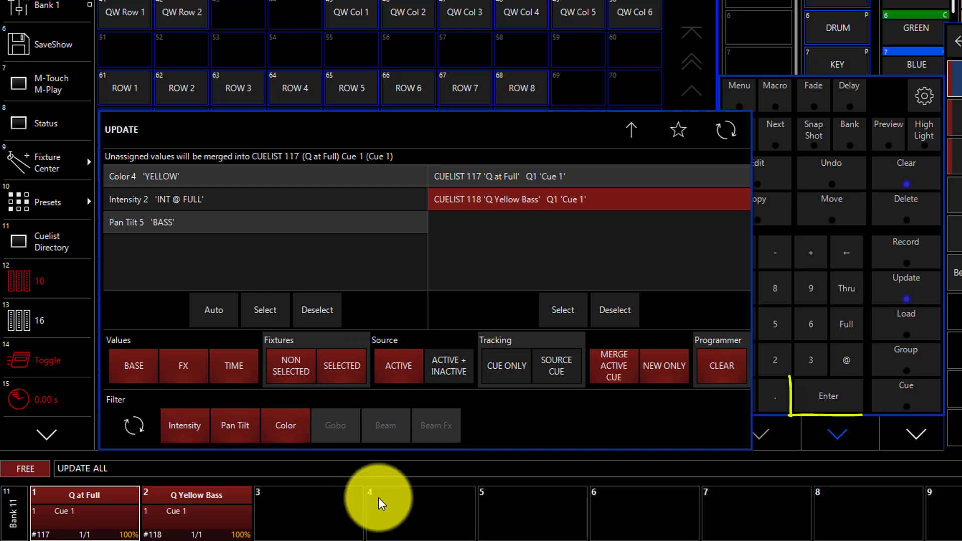
pyautogui.press('Return')
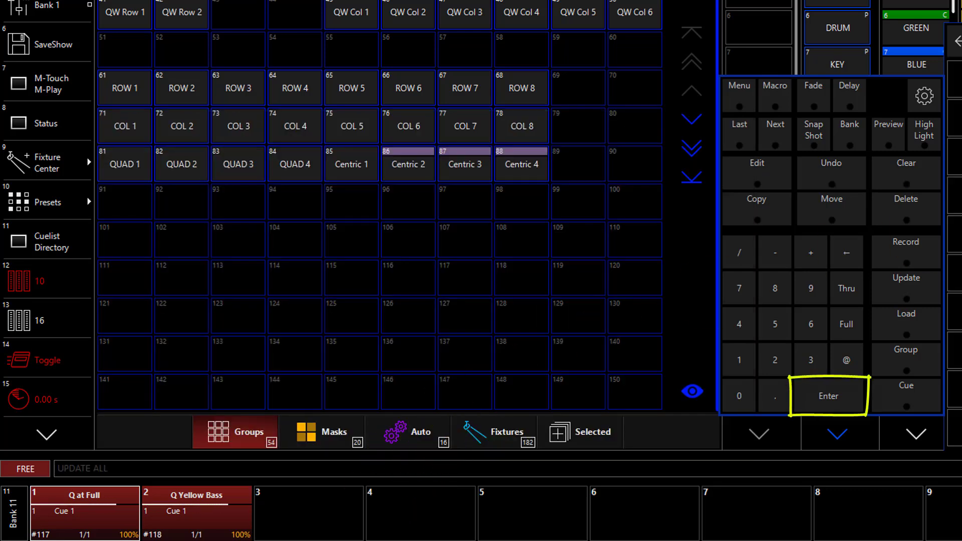